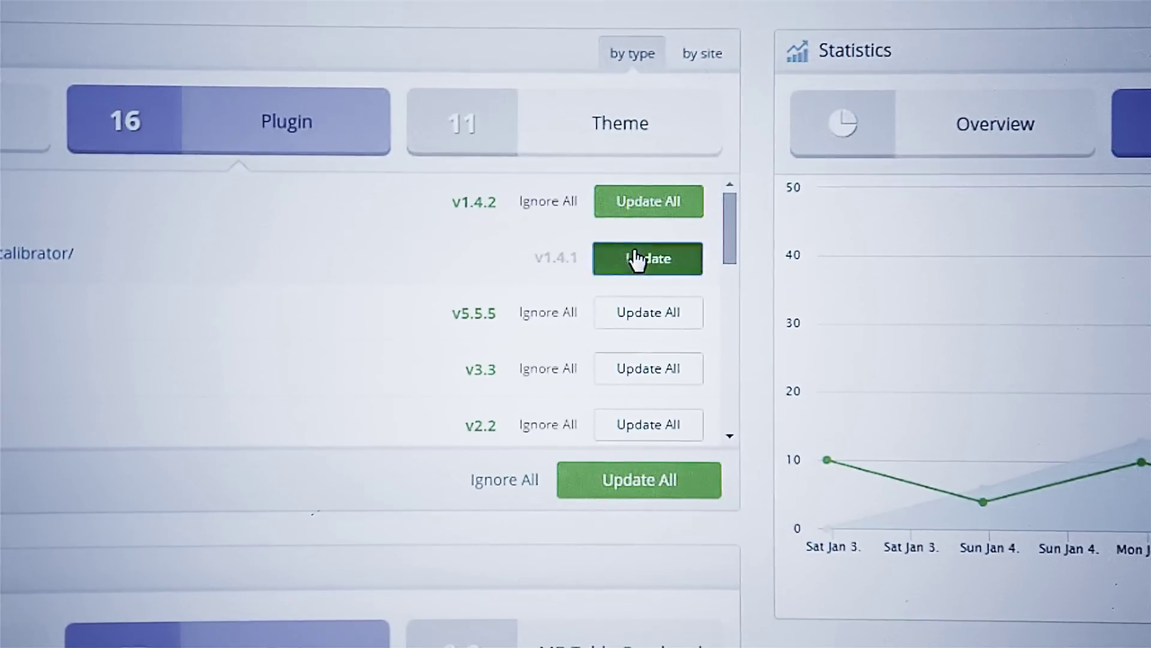
Step: Update the first plugin in Available Updates and switch the list to the three pending theme updates
left_click(633, 266)
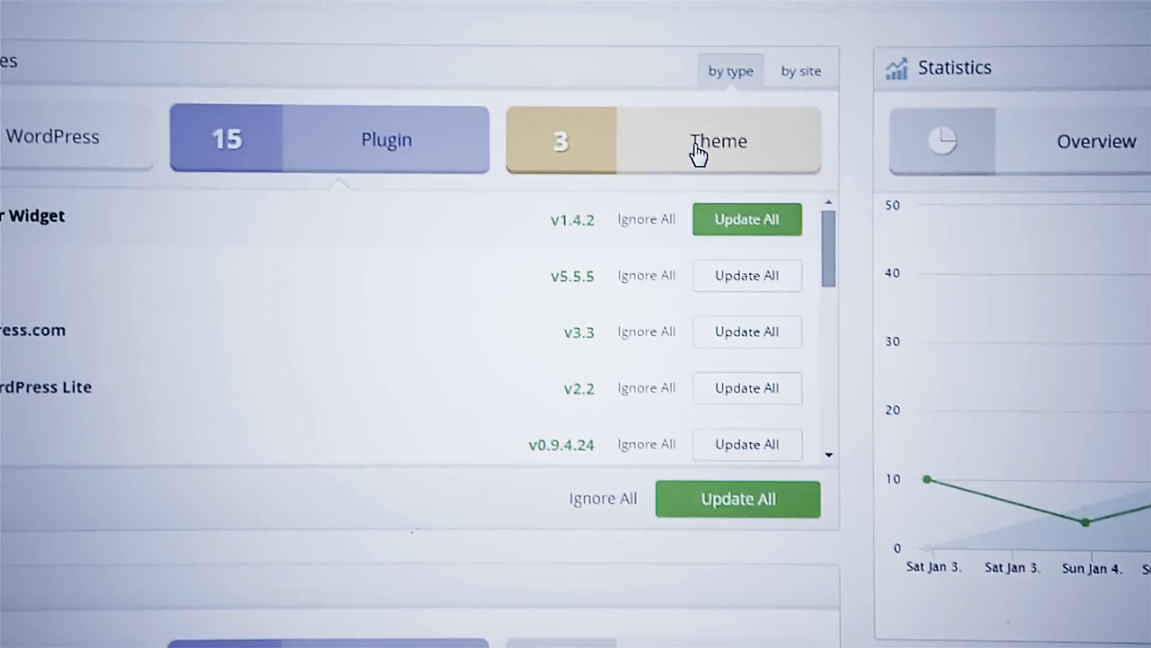
left_click(698, 153)
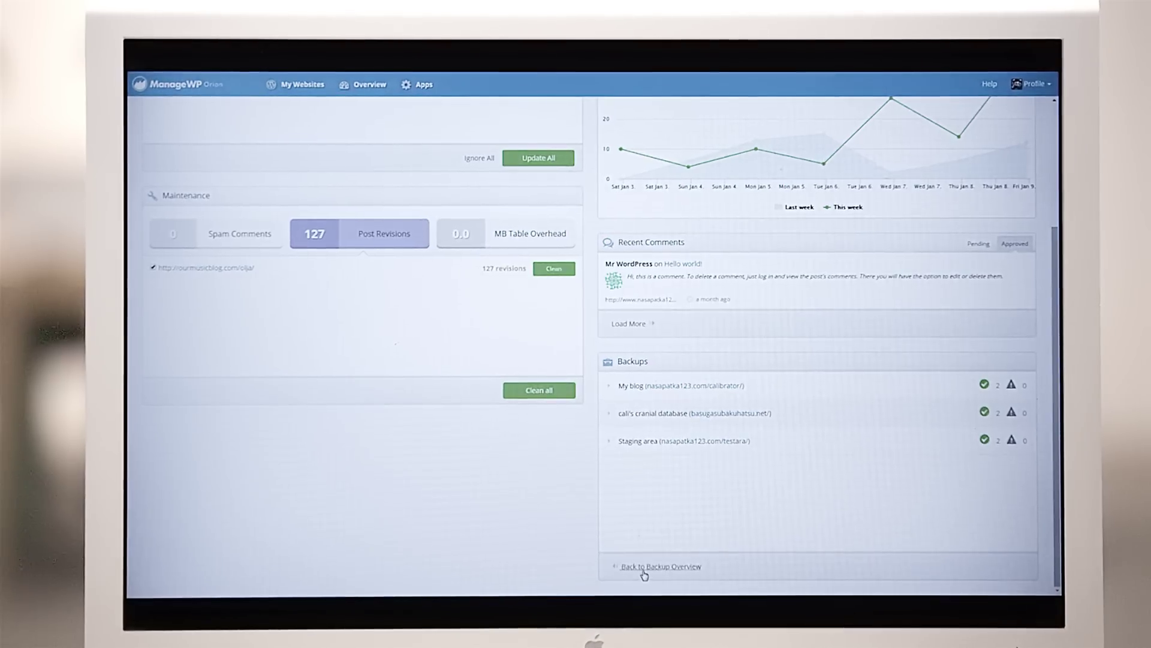